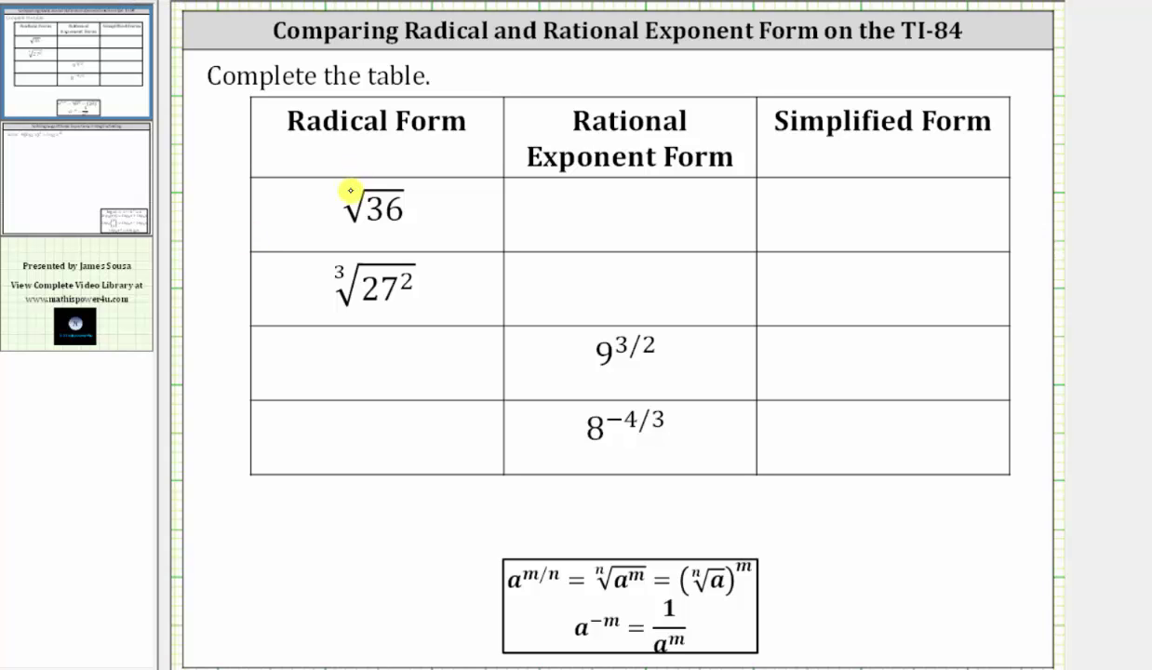
Write a root index 2 and an exponent 1 on the √36 in the first row
left_click_drag(347, 188, 359, 196)
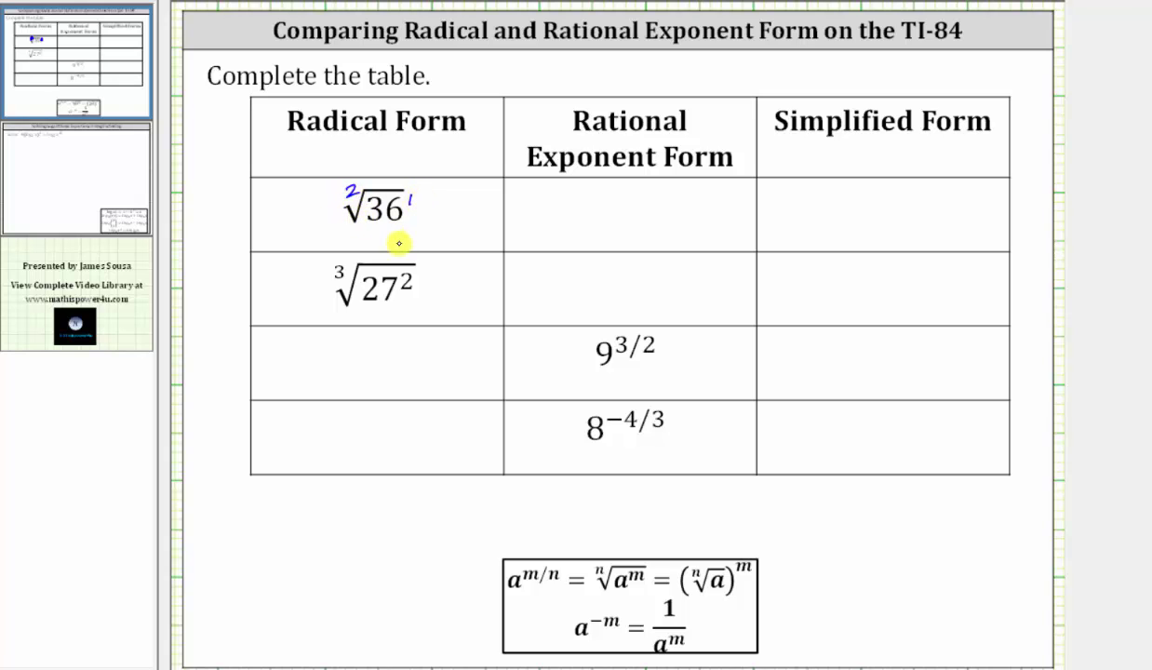
Handwrite 36^(1/2) and 27^(2/3) in rows one and two of the Rational Exponent Form column
mouse_move(590, 204)
left_mouse_down()
mouse_move(596, 223)
mouse_move(624, 217)
mouse_move(629, 200)
mouse_move(670, 197)
left_mouse_up()
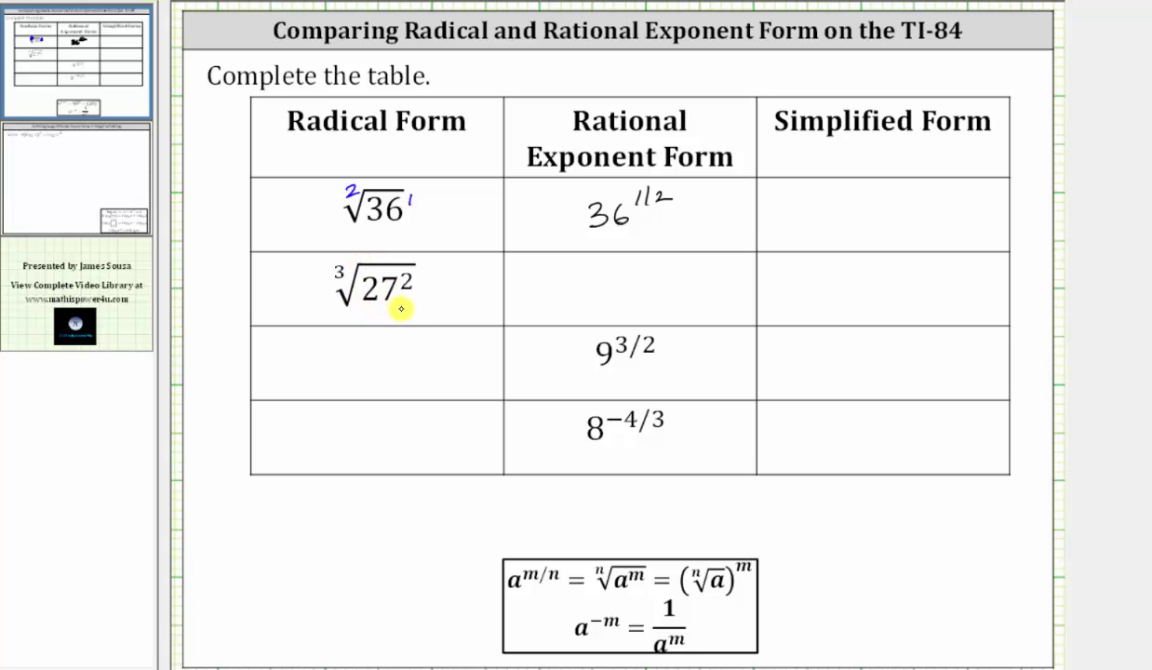
mouse_move(589, 280)
left_mouse_down()
mouse_move(618, 300)
mouse_move(662, 263)
mouse_move(667, 274)
left_mouse_up()
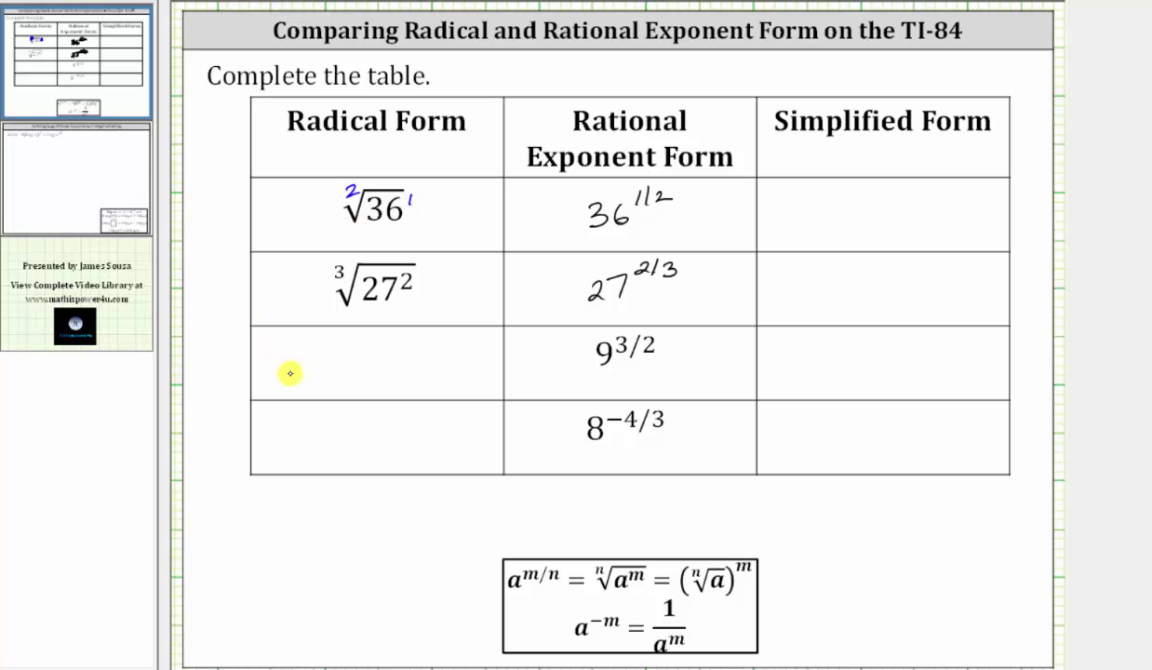
Write √9³ = (√9)³ in row three's Radical Form cell
mouse_move(277, 366)
left_mouse_down()
mouse_move(282, 378)
mouse_move(331, 346)
mouse_move(300, 367)
mouse_move(375, 362)
left_mouse_up()
left_click_drag(365, 367, 376, 368)
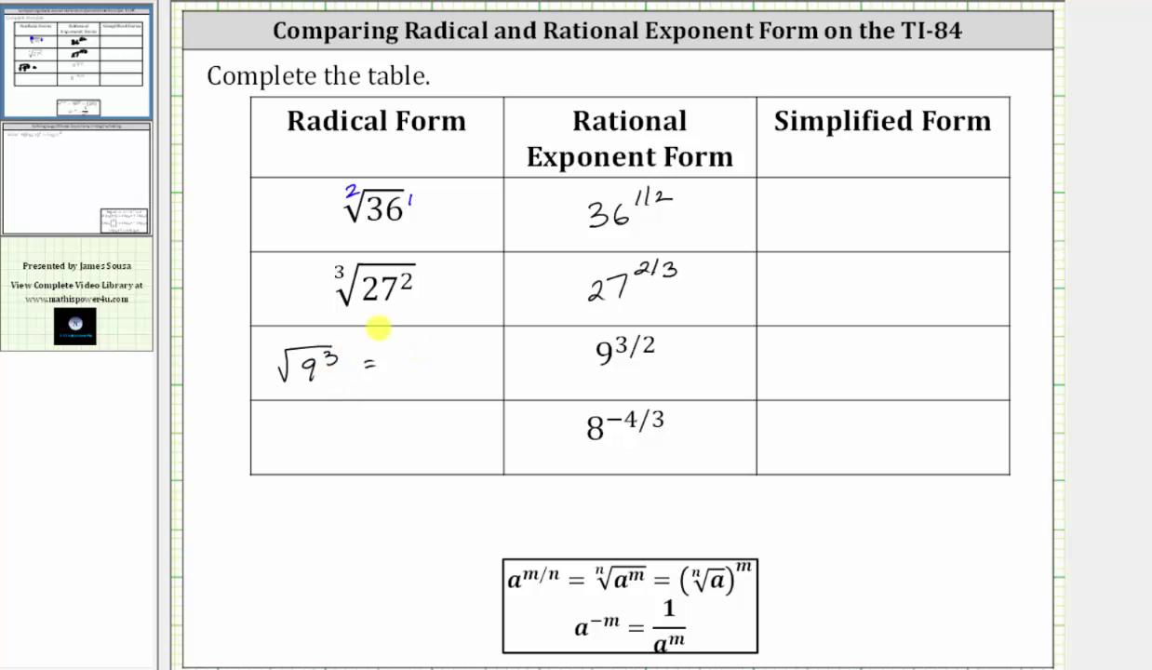
mouse_move(395, 346)
left_mouse_down()
mouse_move(390, 374)
mouse_move(415, 342)
mouse_move(439, 341)
mouse_move(431, 378)
mouse_move(451, 375)
left_mouse_up()
left_click_drag(459, 336, 461, 353)
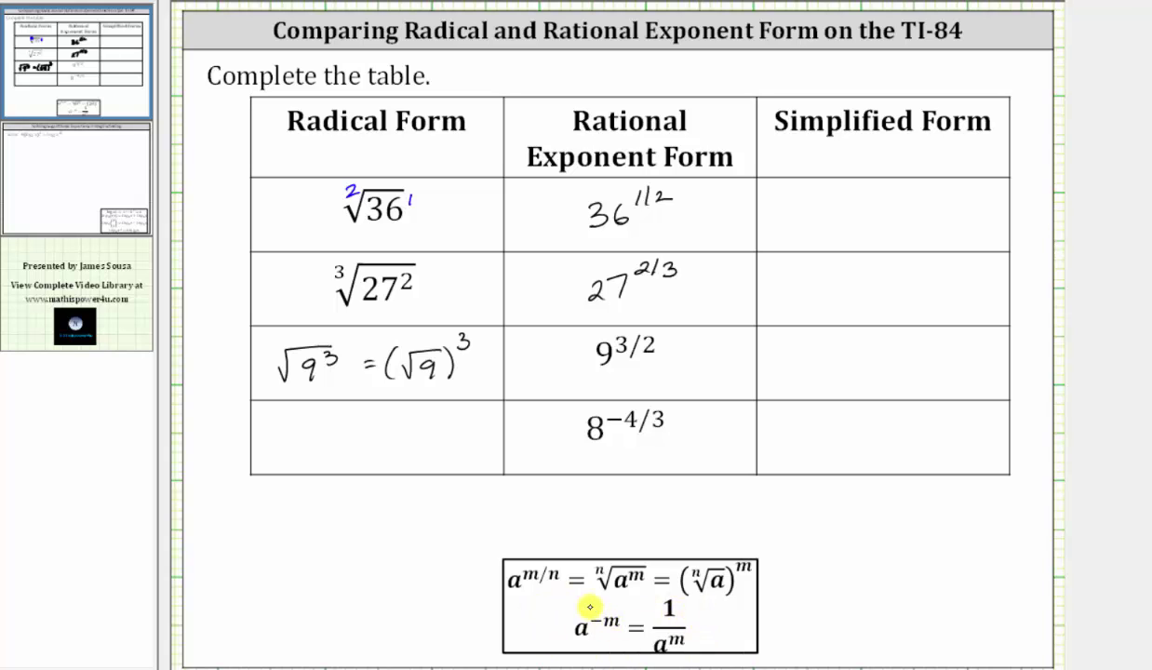
Write 8^-4/3 = 1/8^(4/3) below the table
mouse_move(543, 504)
left_mouse_down()
mouse_move(588, 488)
mouse_move(624, 513)
left_mouse_up()
left_click_drag(684, 484, 685, 503)
mouse_move(668, 508)
left_mouse_down()
mouse_move(707, 503)
mouse_move(688, 502)
mouse_move(699, 524)
mouse_move(716, 510)
mouse_move(726, 525)
left_mouse_up()
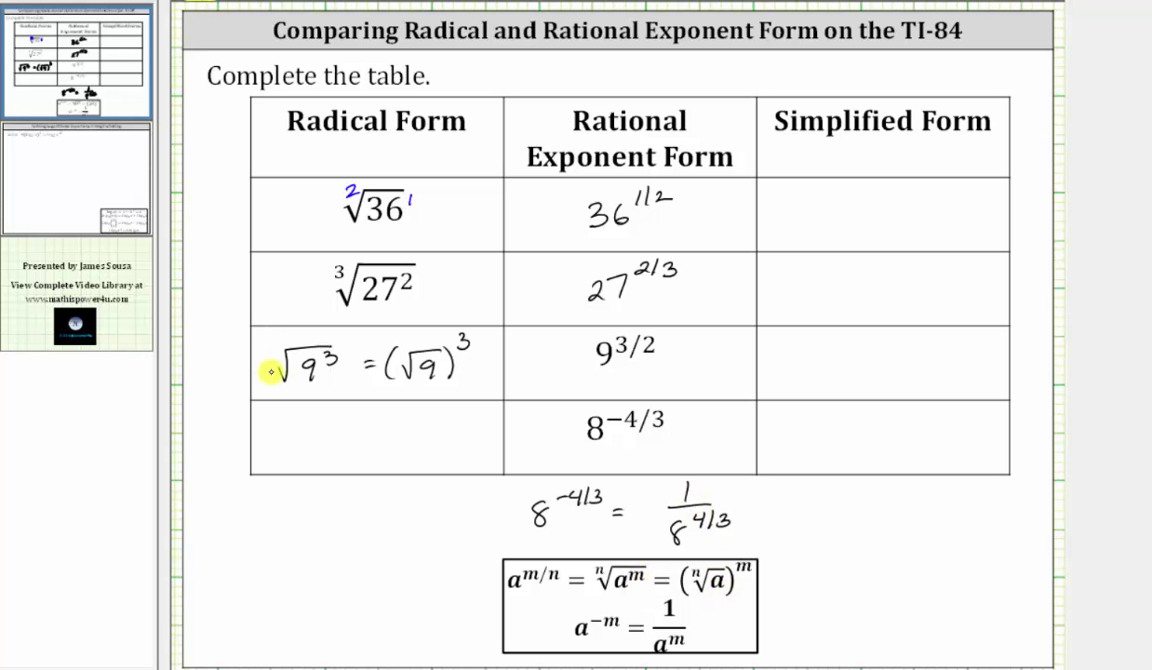
Handwrite 1/∛8⁴ = 1/(∛8)⁴ in the fourth row's Radical Form cell
mouse_move(304, 406)
left_mouse_down()
mouse_move(276, 433)
mouse_move(344, 428)
left_mouse_up()
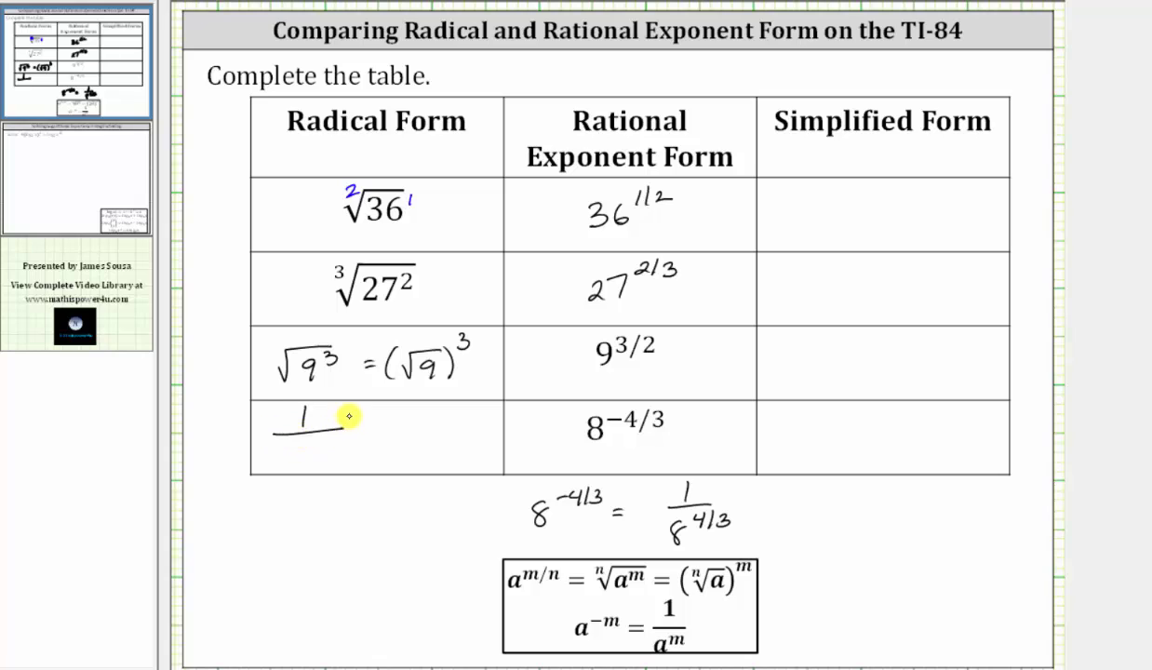
mouse_move(275, 447)
left_mouse_down()
mouse_move(277, 465)
mouse_move(341, 443)
left_mouse_up()
left_click_drag(271, 438, 275, 451)
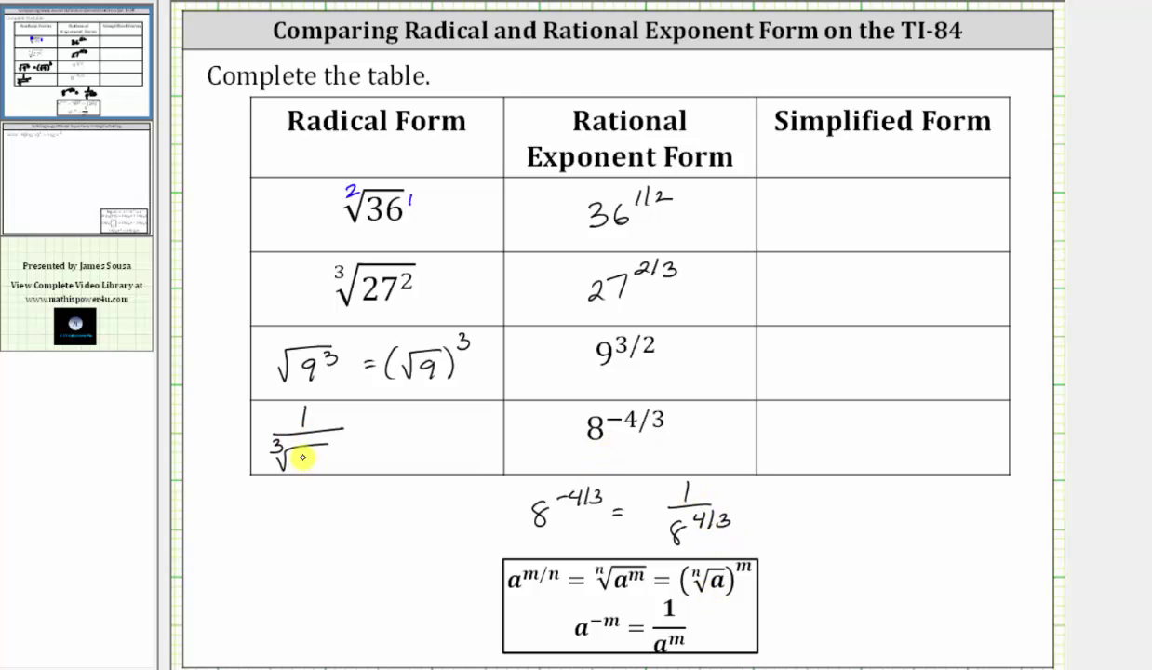
left_click_drag(304, 457, 375, 430)
left_click_drag(365, 436, 375, 437)
mouse_move(431, 410)
left_mouse_down()
mouse_move(432, 429)
mouse_move(458, 432)
mouse_move(407, 468)
mouse_move(480, 455)
left_mouse_up()
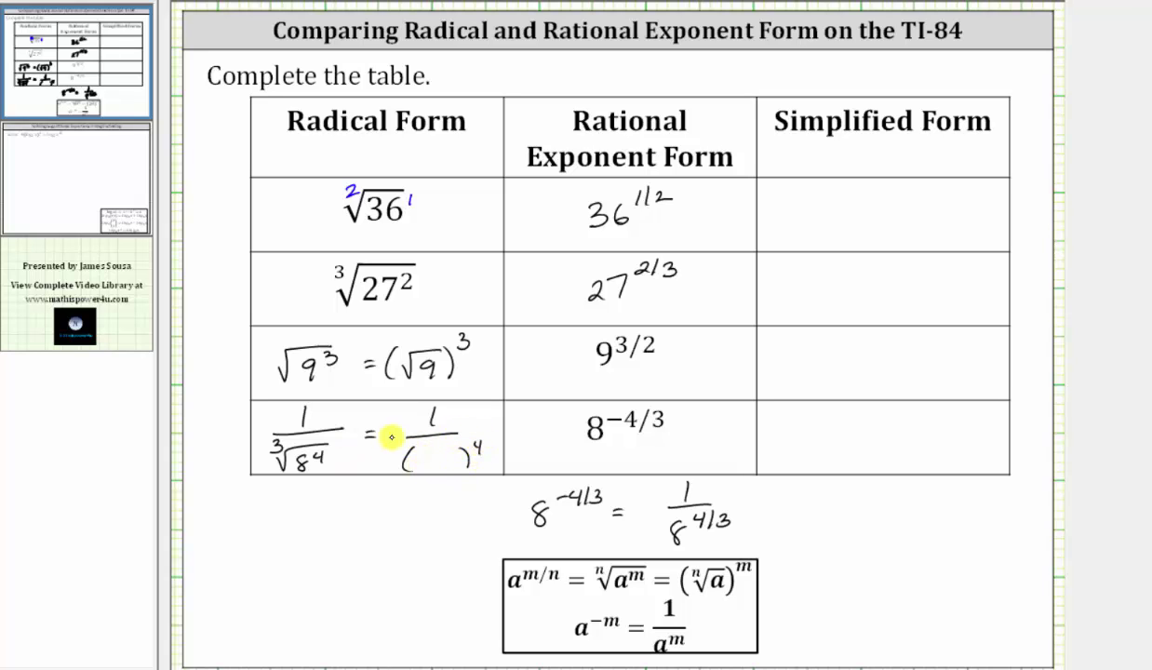
mouse_move(409, 458)
left_mouse_down()
mouse_move(442, 450)
mouse_move(414, 460)
mouse_move(430, 454)
left_mouse_up()
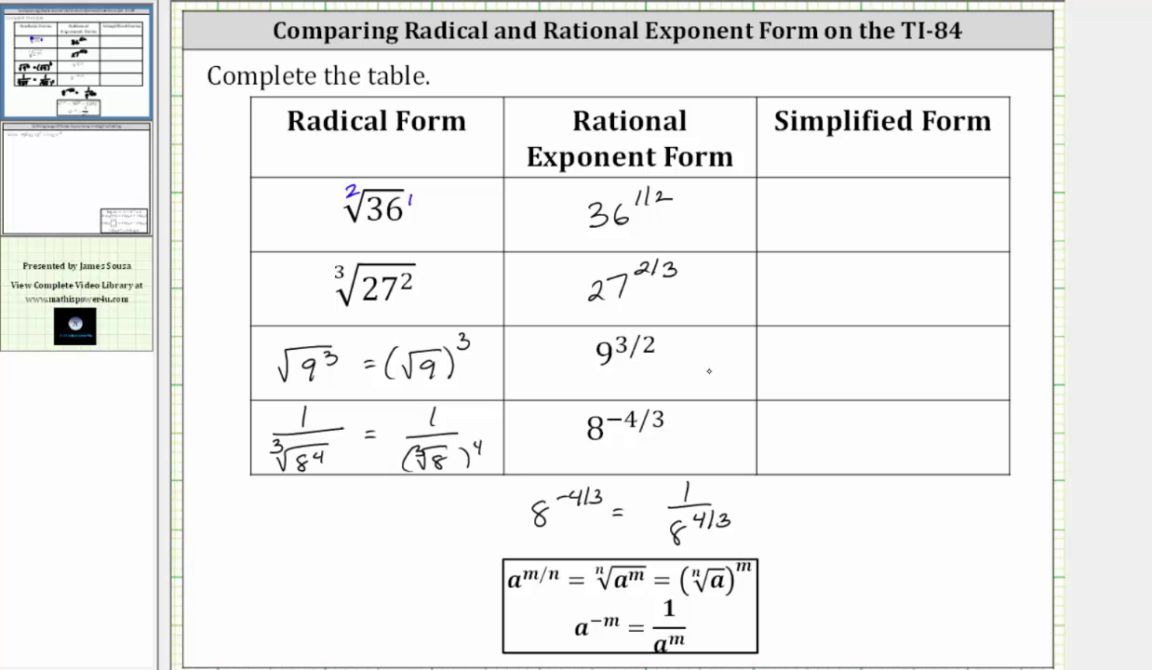
Evaluate √36 on the TI-84 emulator
key("alt+Tab")
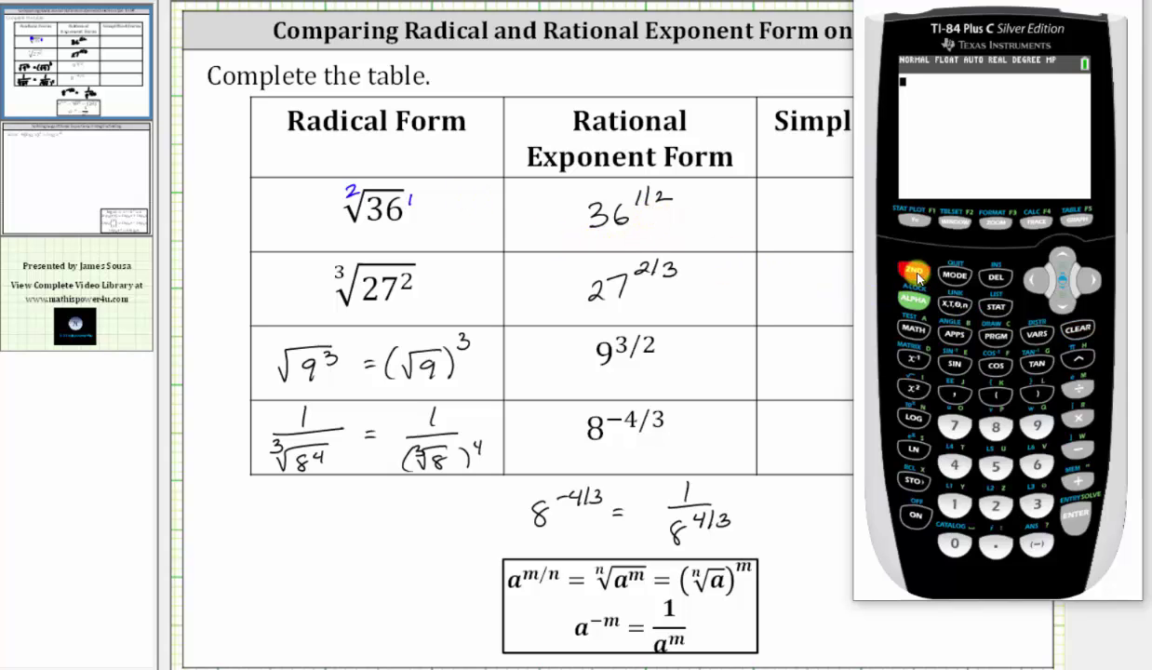
left_click(916, 383)
left_click(1034, 508)
left_click(1038, 468)
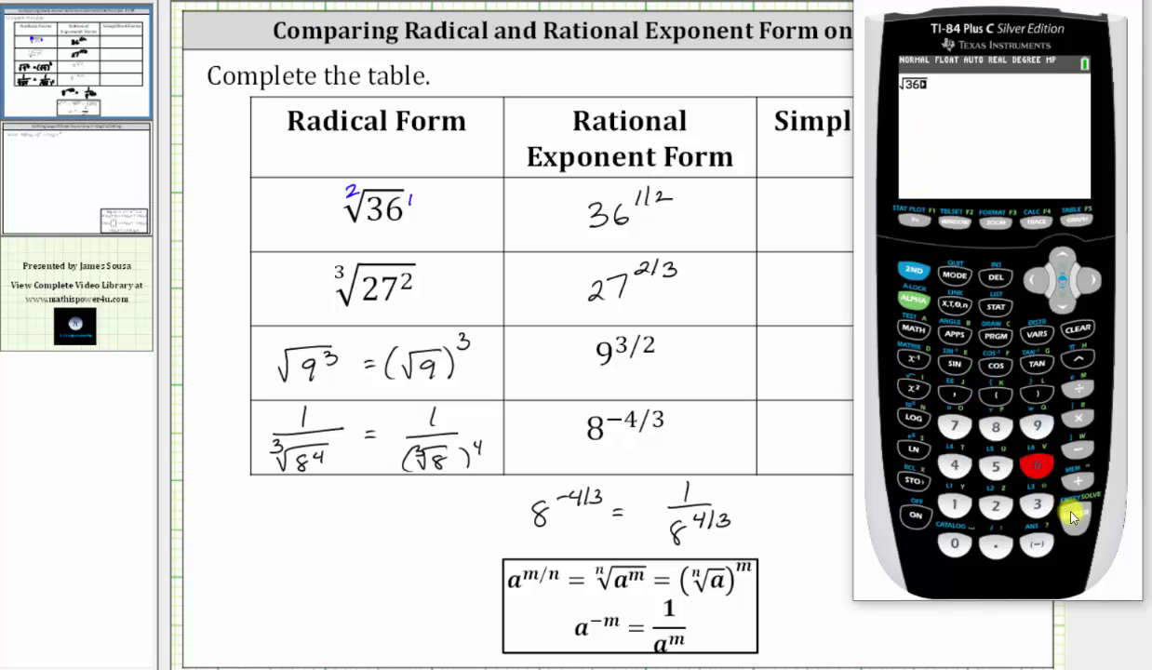
left_click(1072, 517)
Evaluate 36^(1/2) on the calculator, confirming it equals 6
left_click(1036, 504)
left_click(1036, 465)
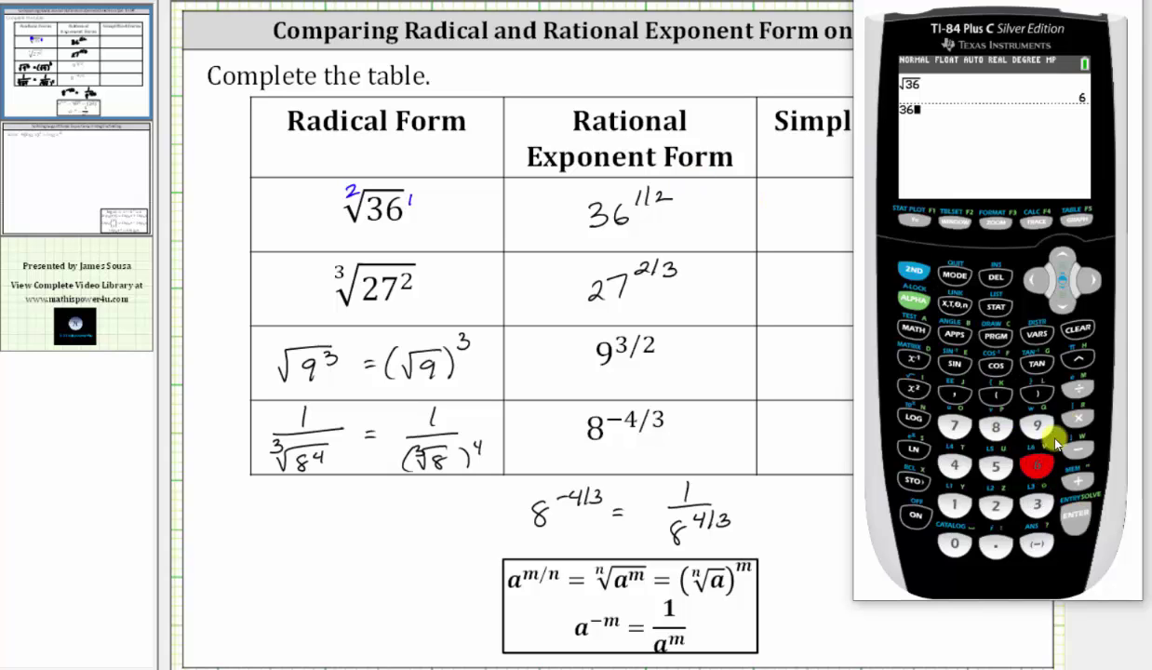
left_click(1072, 357)
left_click(958, 505)
left_click(1077, 387)
left_click(995, 504)
left_click(1072, 519)
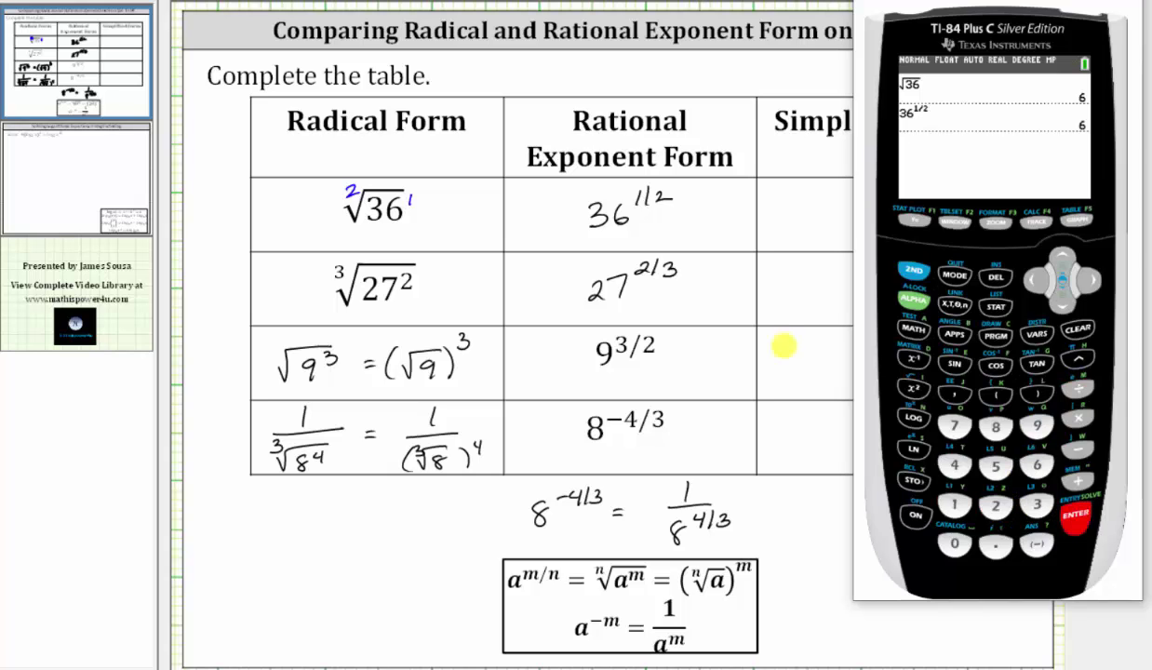
Write 6 in the first Simplified Form cell of the table
left_click(772, 316)
mouse_move(847, 186)
left_mouse_down()
mouse_move(834, 223)
mouse_move(851, 212)
left_mouse_up()
key("alt+Tab")
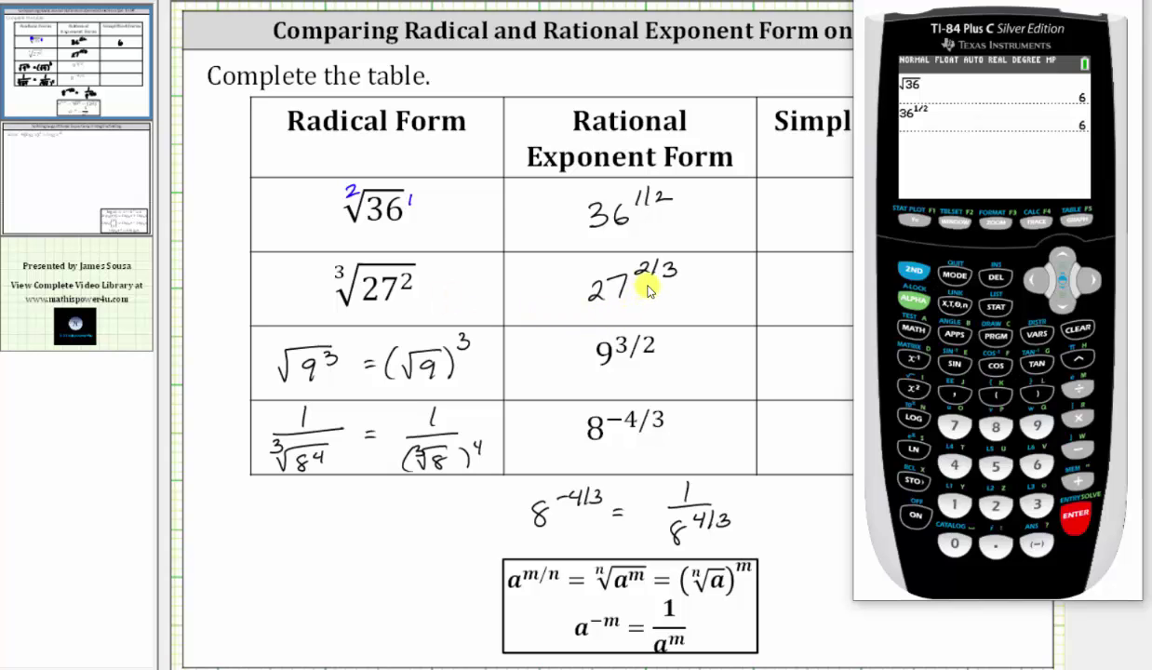
Evaluate ∛27² on the calculator using the cube root template
left_click(916, 337)
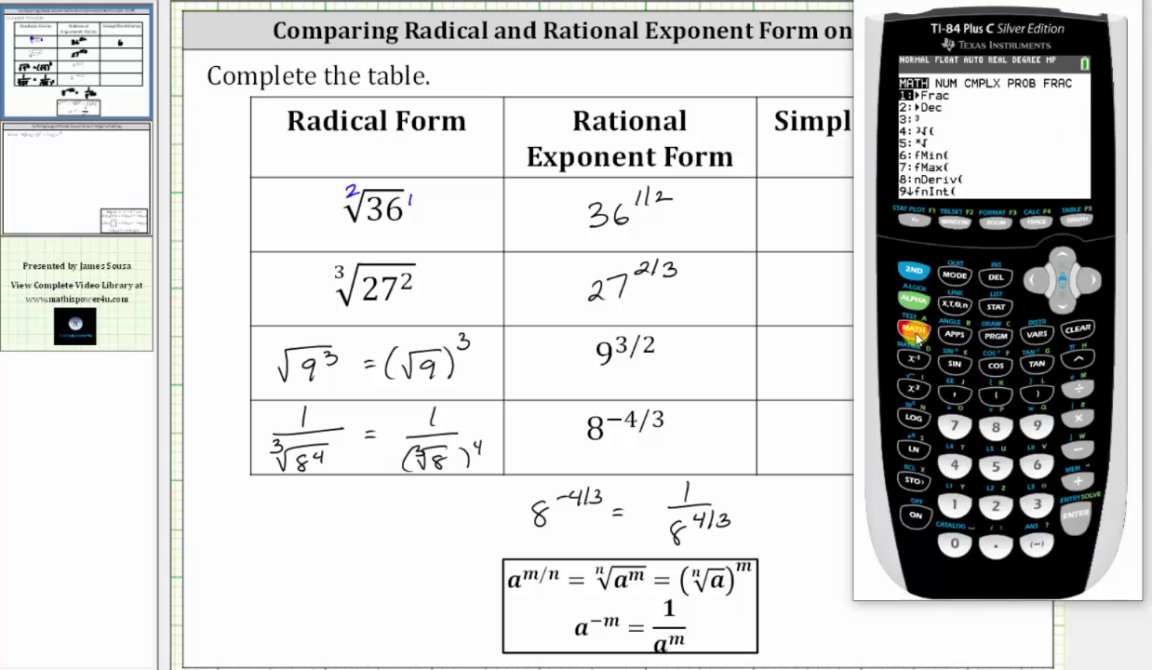
left_click(953, 465)
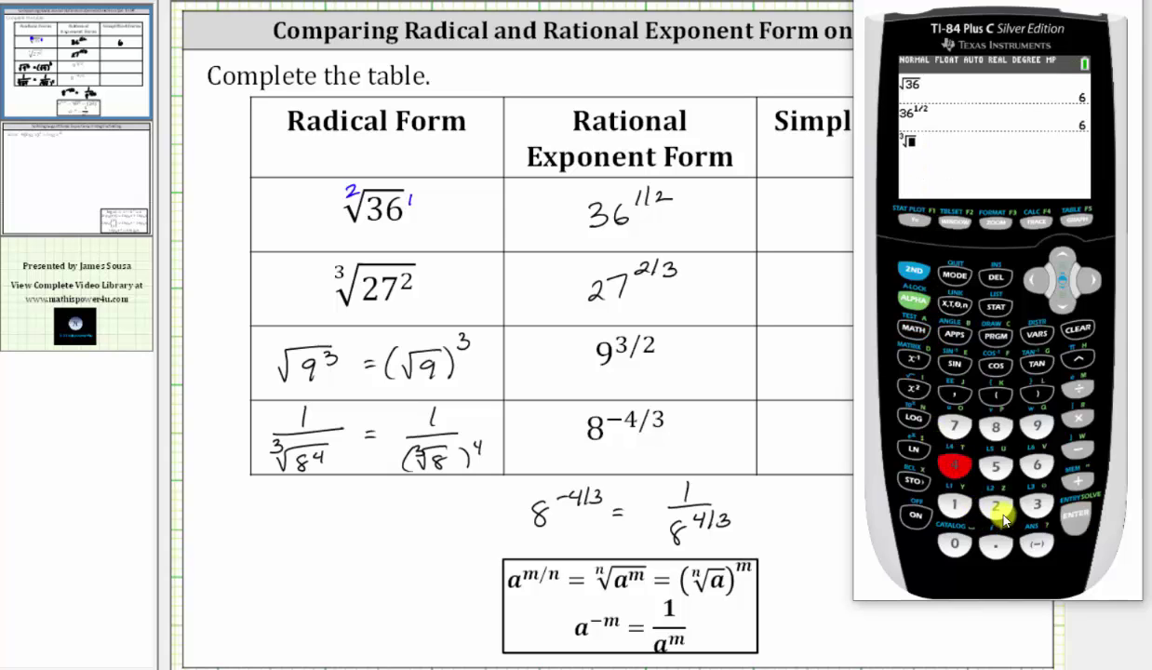
left_click(996, 507)
left_click(953, 426)
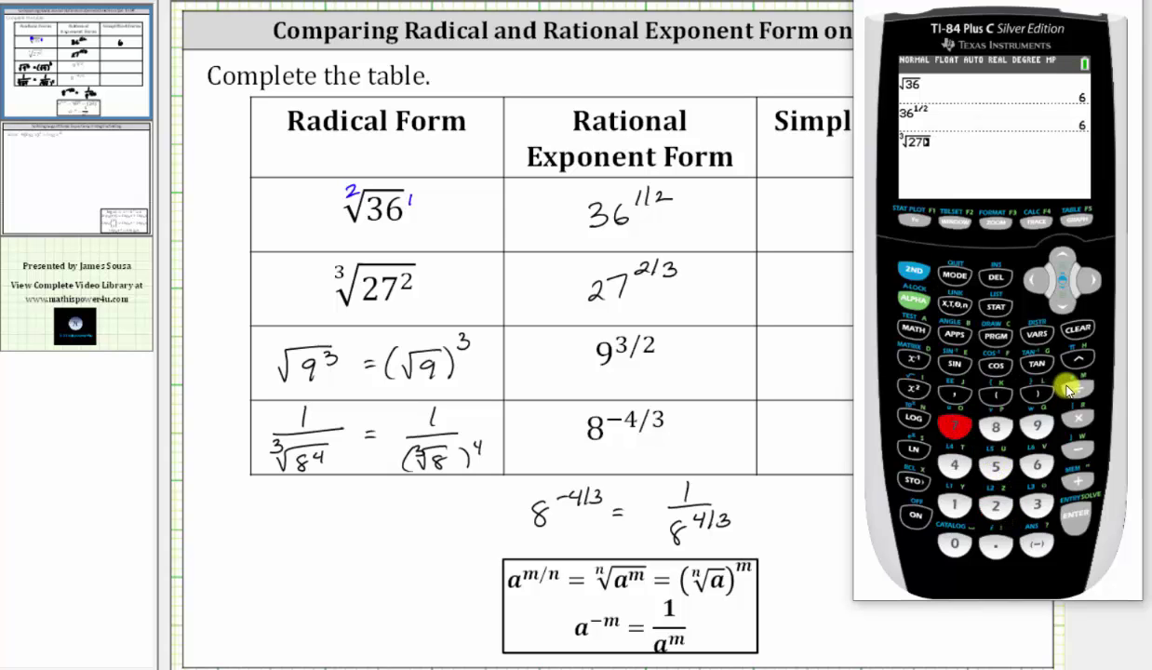
left_click(1080, 364)
left_click(996, 506)
left_click(1074, 516)
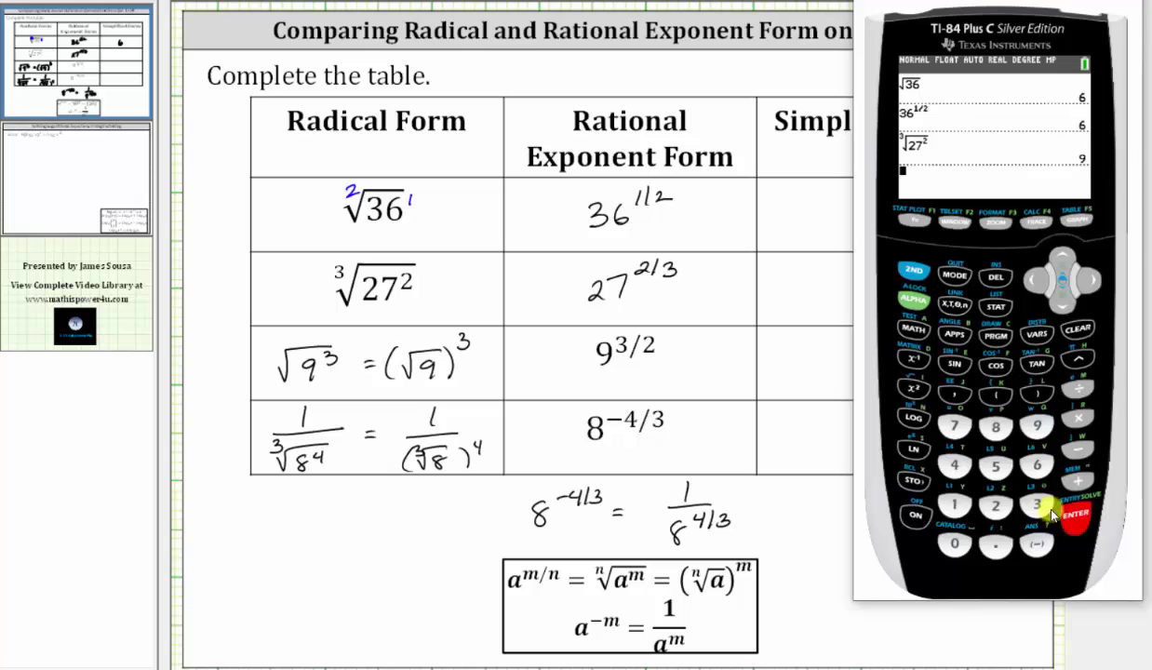
Evaluate 27^(2/3) on the calculator, confirming it equals 9
left_click(995, 505)
left_click(954, 426)
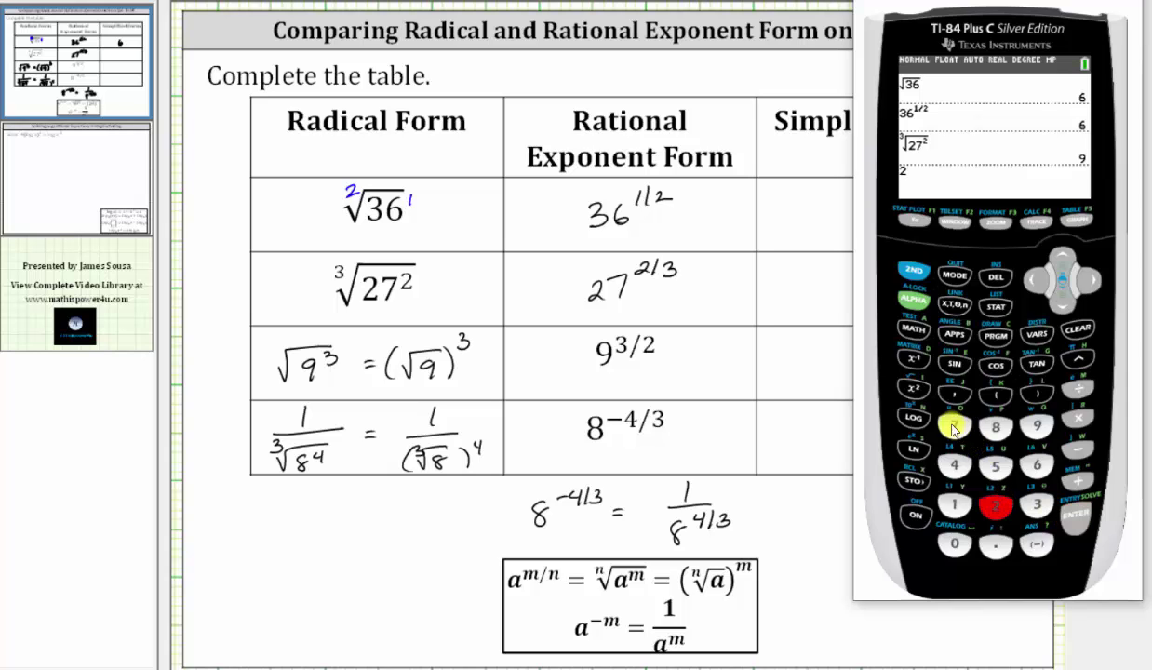
left_click(1079, 359)
left_click(995, 505)
left_click(1077, 389)
left_click(1037, 504)
left_click(1076, 516)
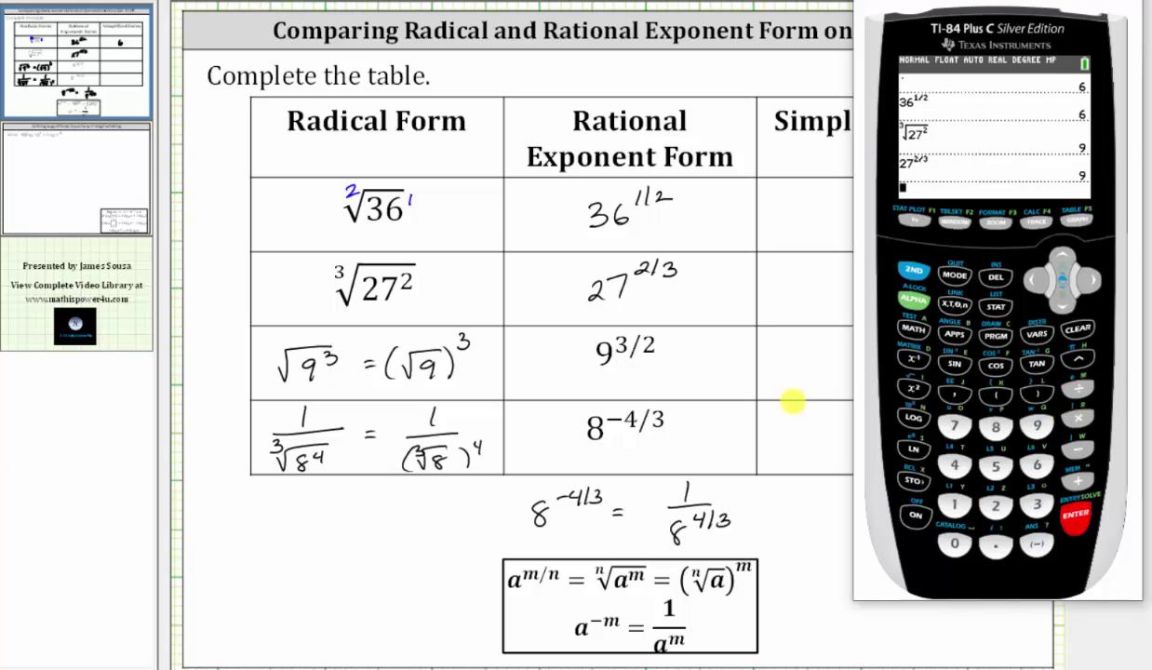
Write 9 as the simplified form of 27^(2/3) in the table
left_click(786, 416)
left_click_drag(883, 279, 882, 302)
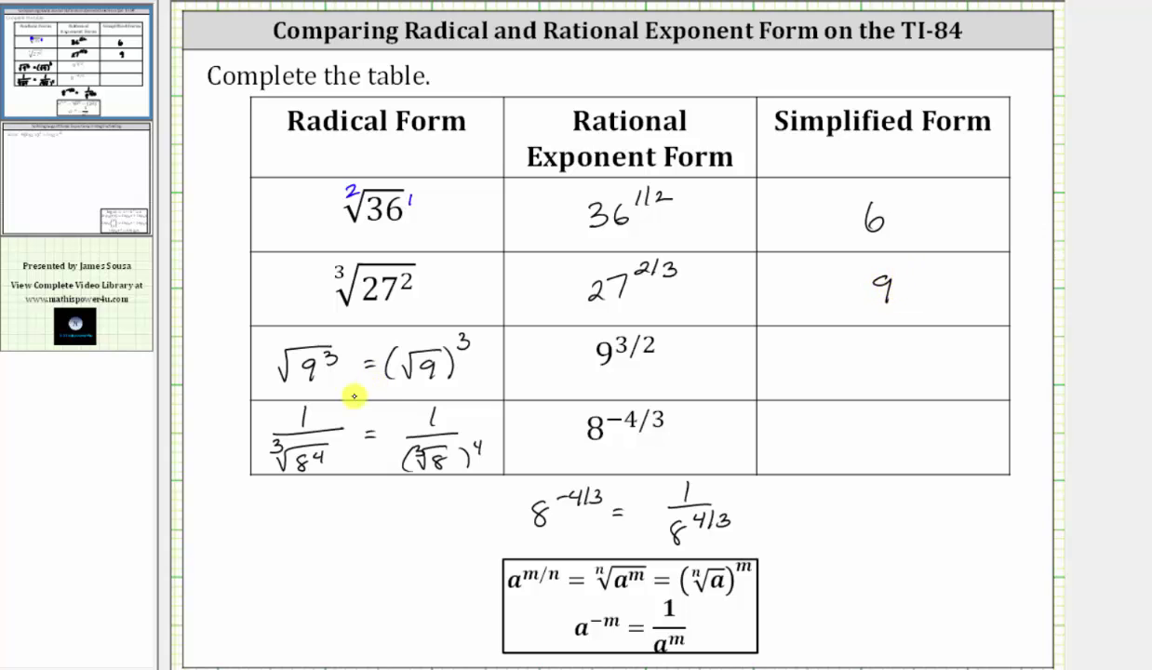
key("alt+Tab")
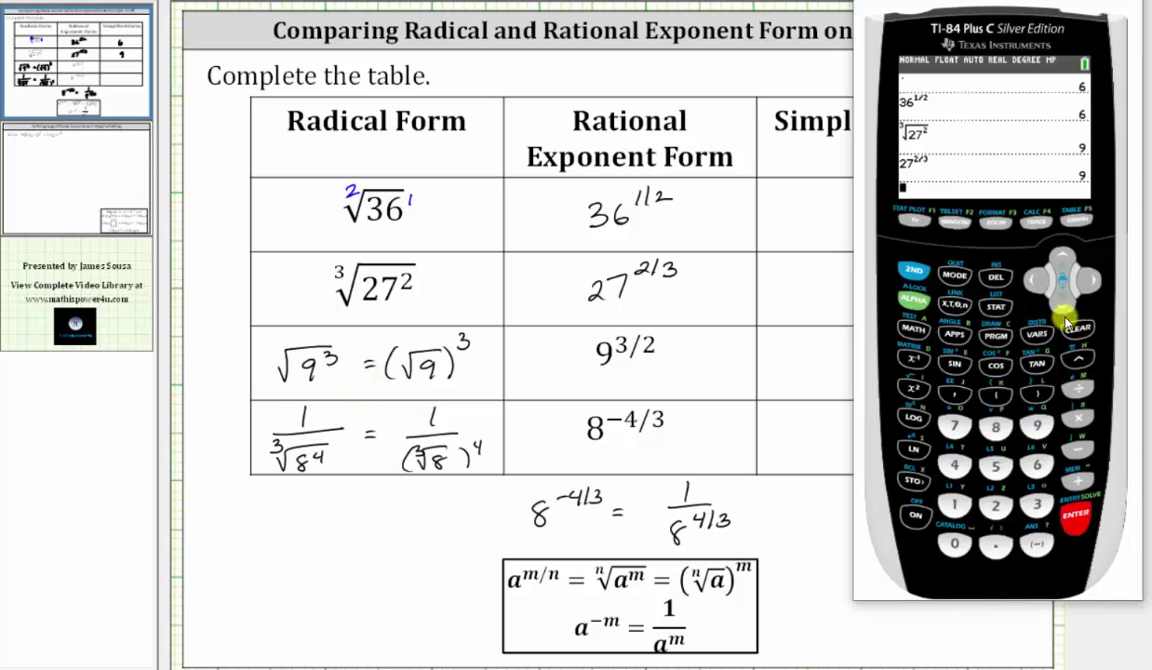
Clear the calculator and evaluate √(9³), giving 27
left_click(1080, 332)
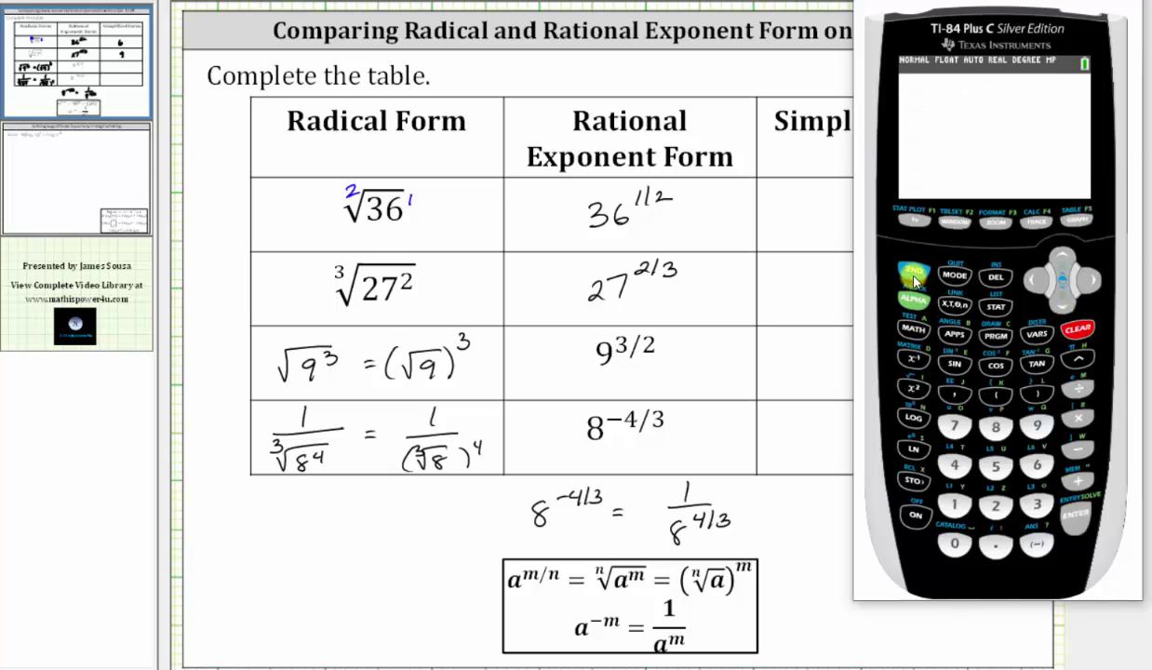
left_click(912, 270)
left_click(914, 386)
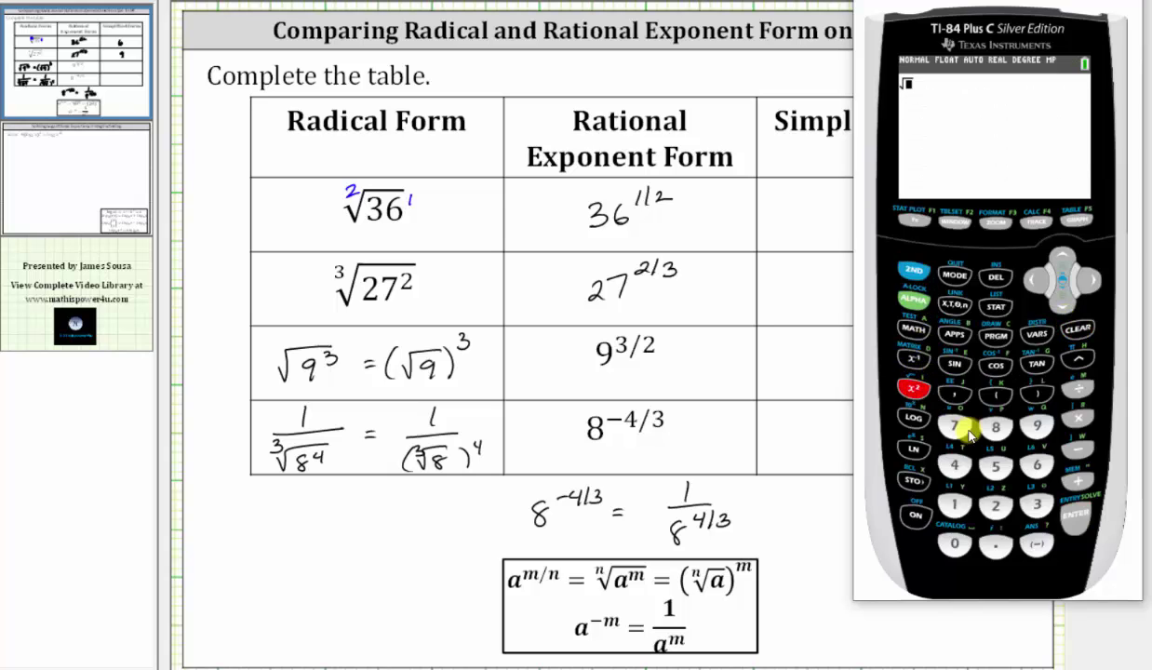
left_click(1070, 358)
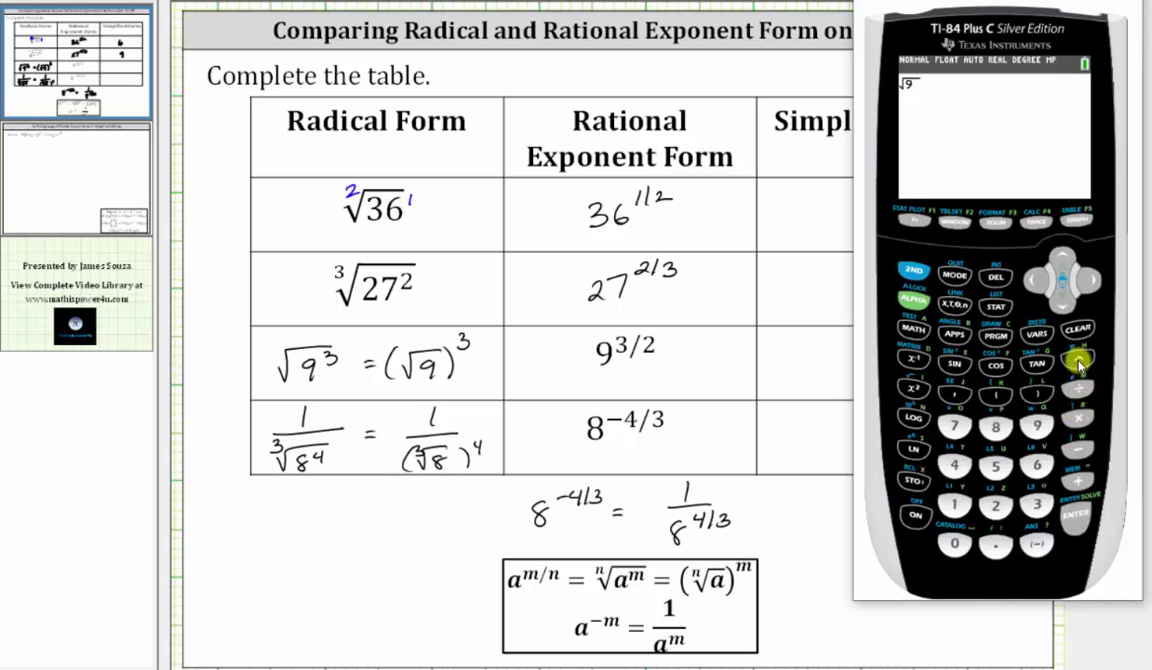
left_click(1049, 505)
left_click(1074, 516)
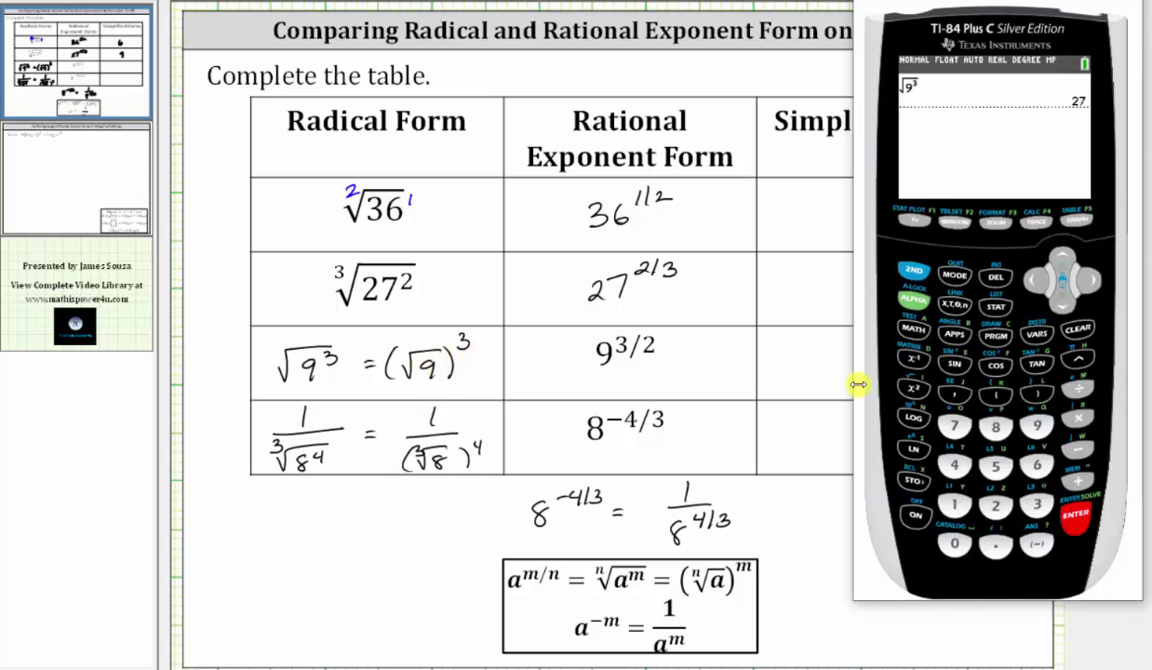
Evaluate (√9)³ on the calculator, also giving 27
left_click(995, 395)
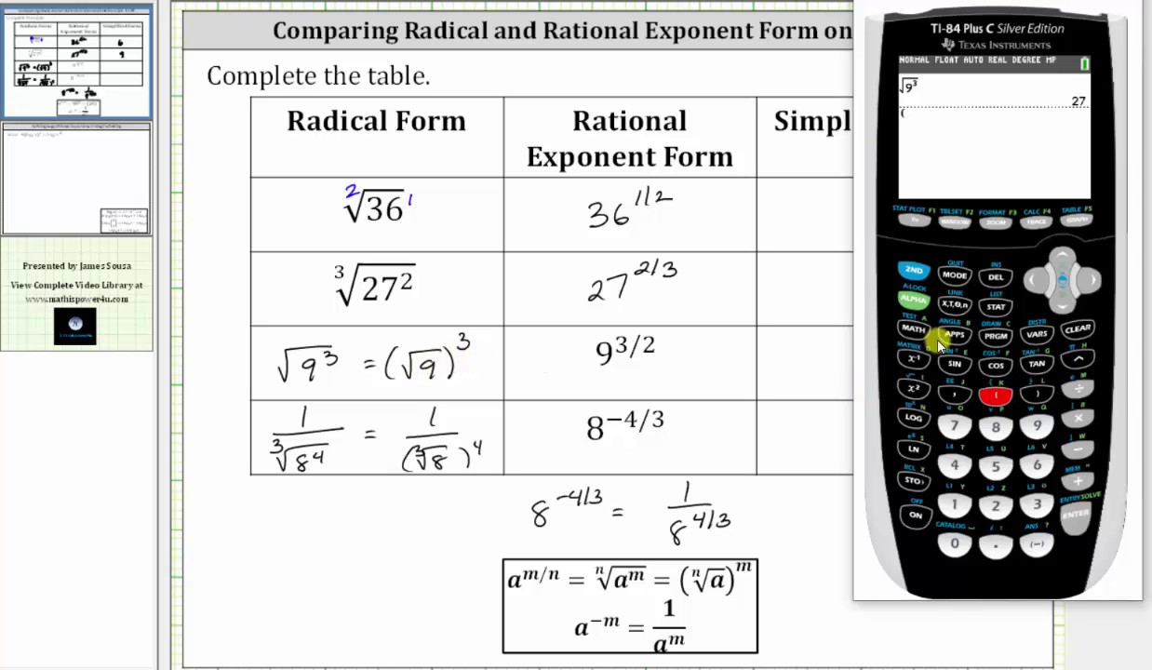
left_click(916, 277)
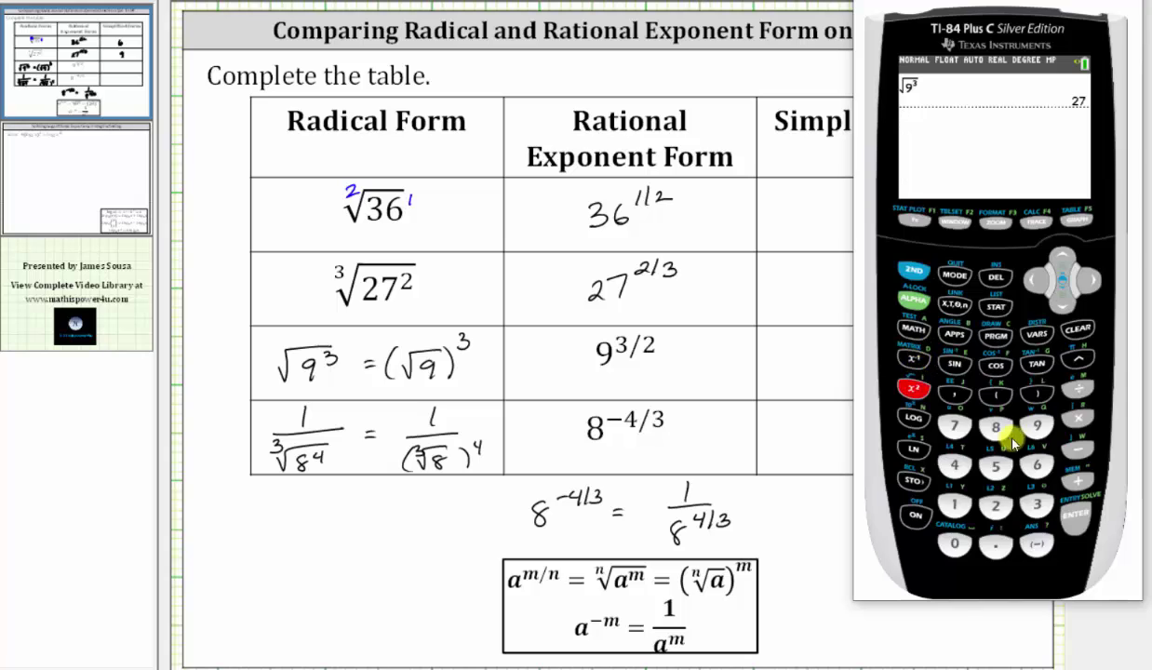
left_click(1038, 428)
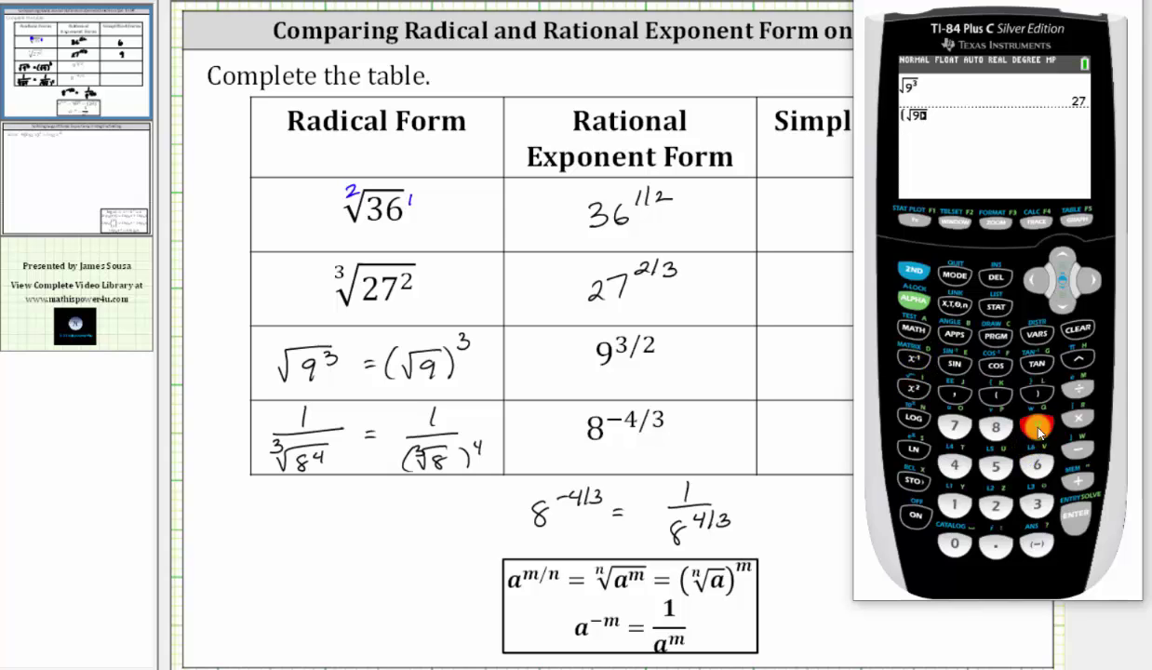
left_click(1088, 283)
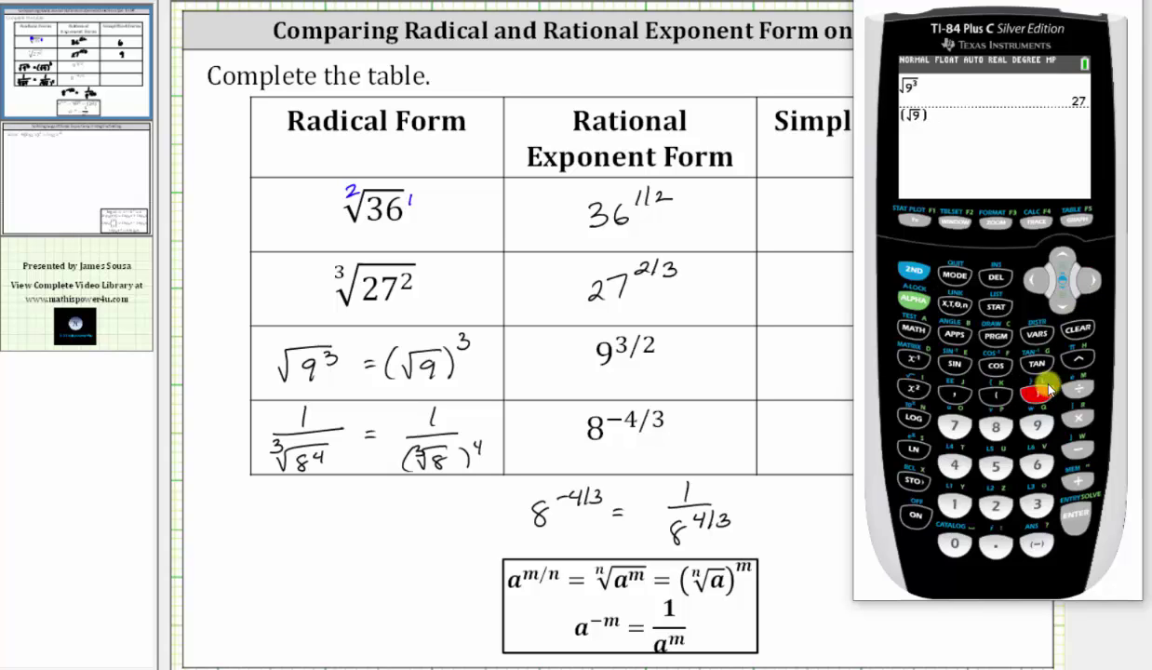
left_click(1077, 357)
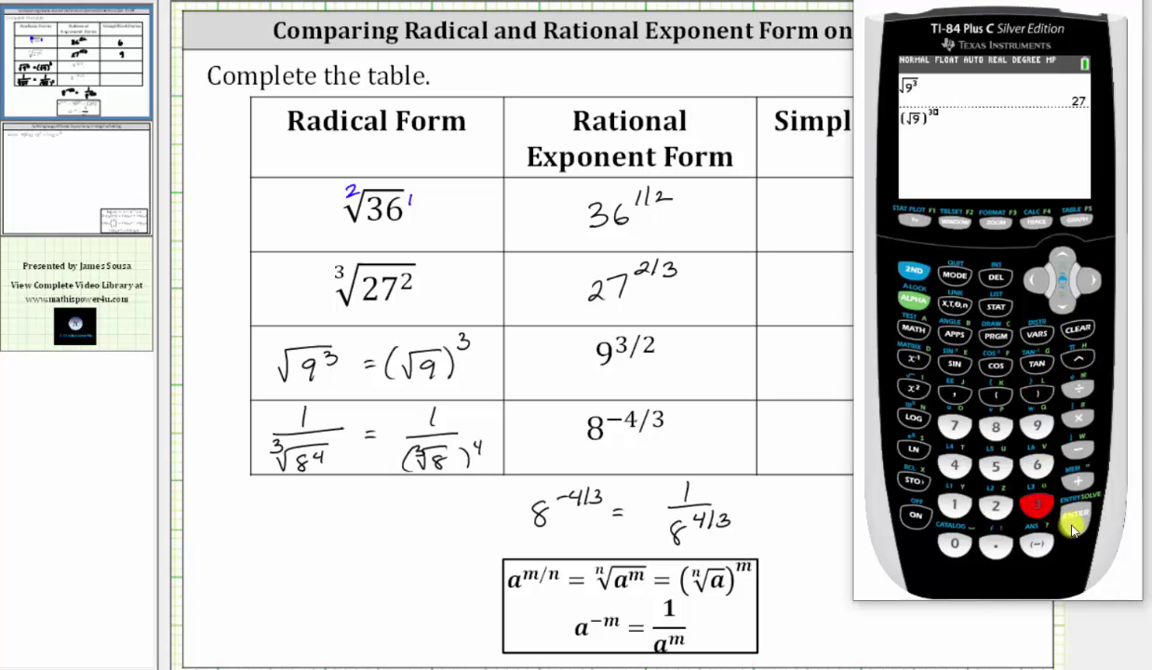
left_click(1036, 504)
left_click(1075, 515)
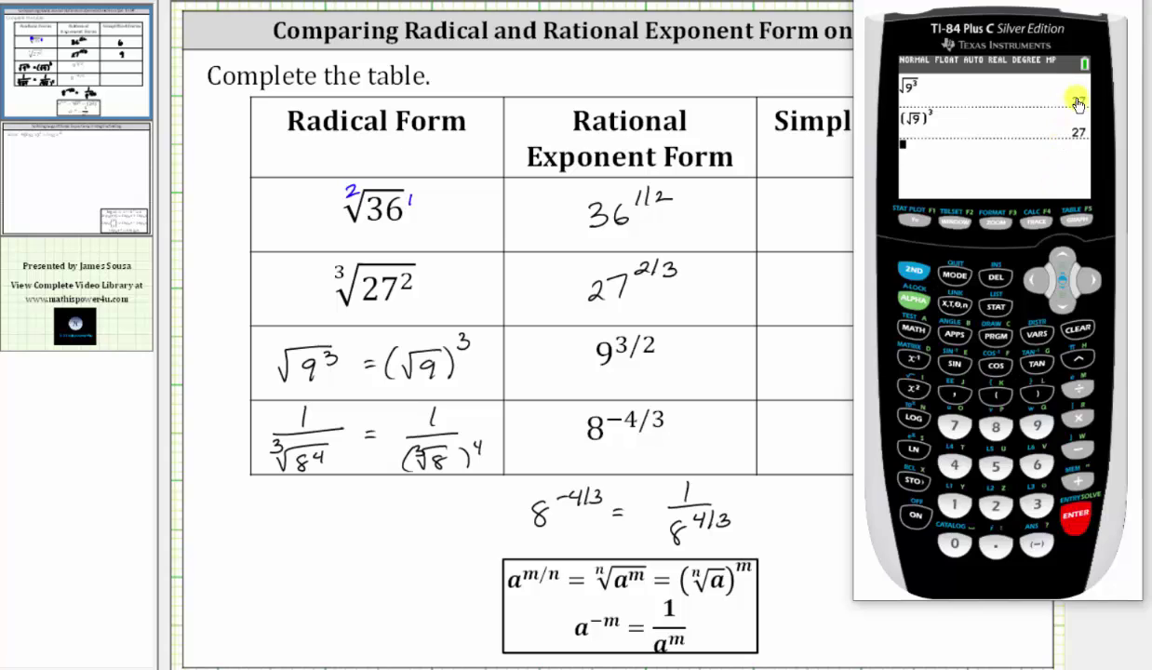
Remove an unwanted entry and begin entering 9^(3/2)
left_click(996, 276)
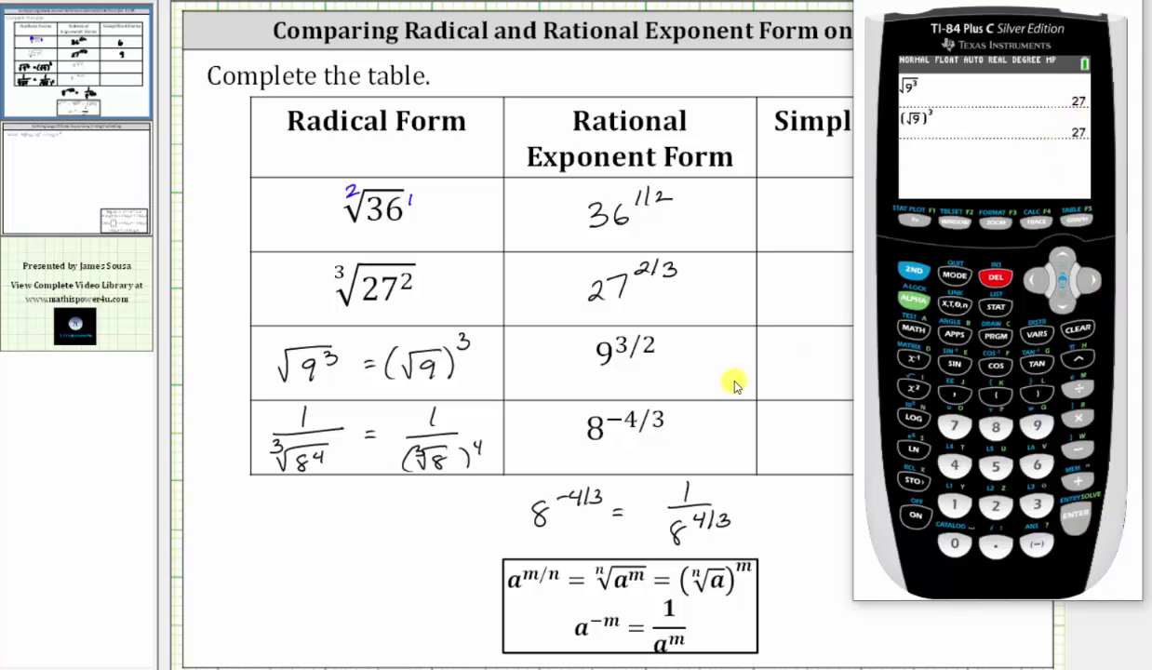
left_click(1039, 426)
left_click(1077, 359)
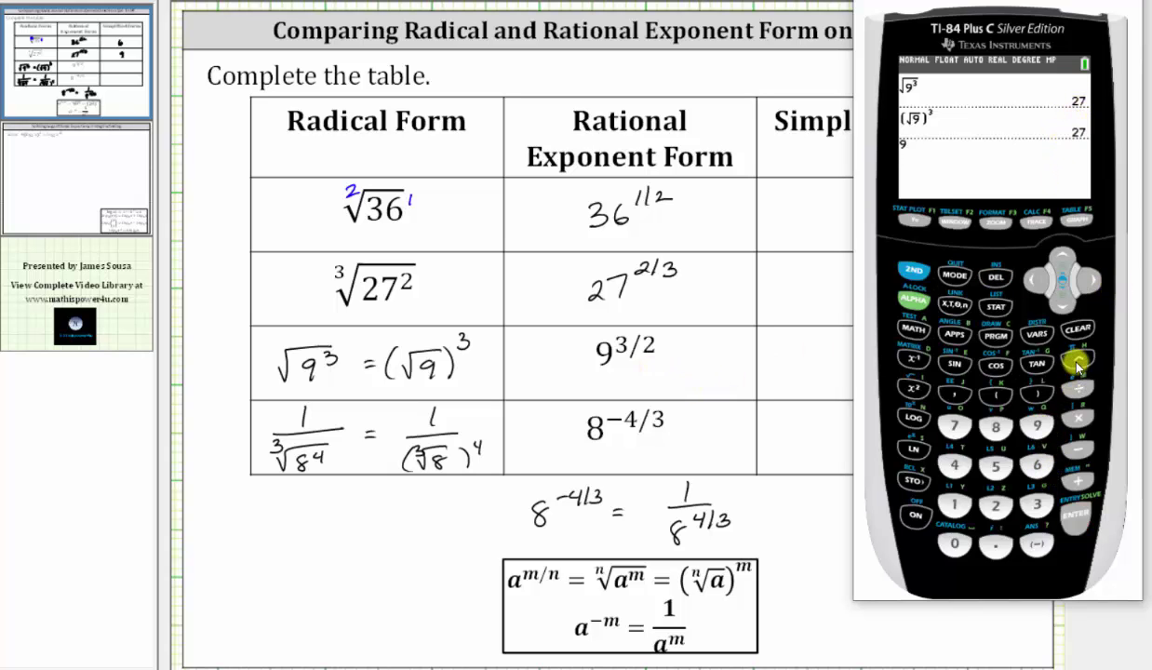
left_click(1078, 387)
left_click(994, 505)
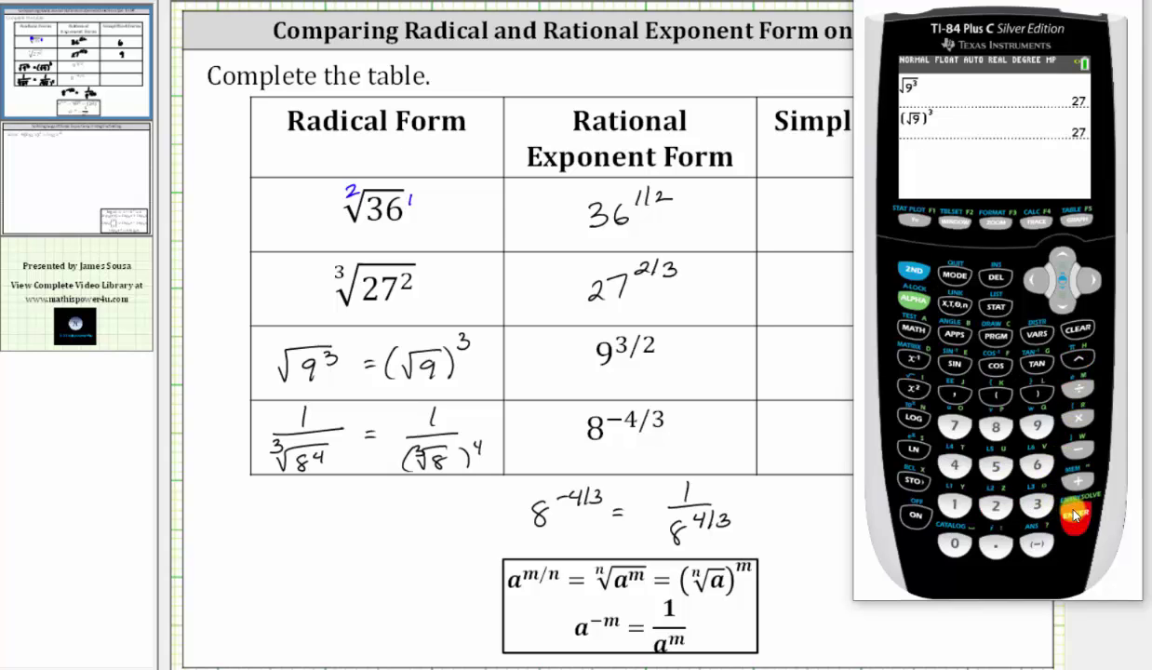